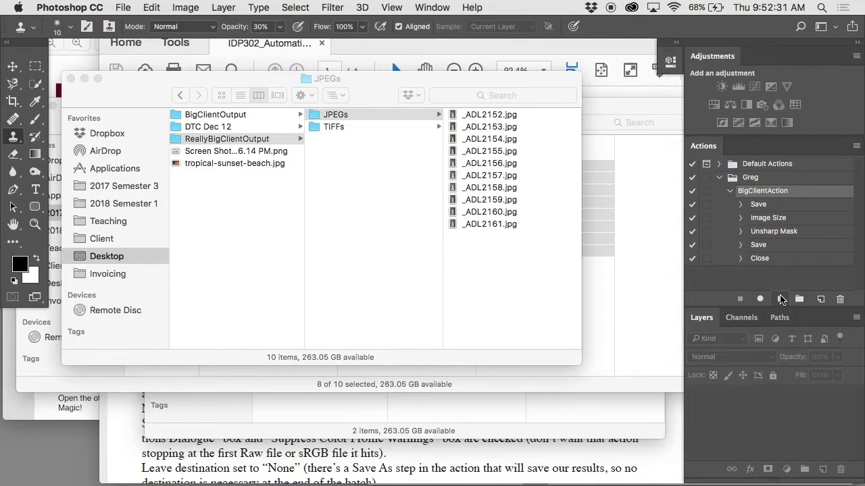
Delete all the JPEG files in the JPEGs folder of ReallyBigClientOutput
left_click(509, 294)
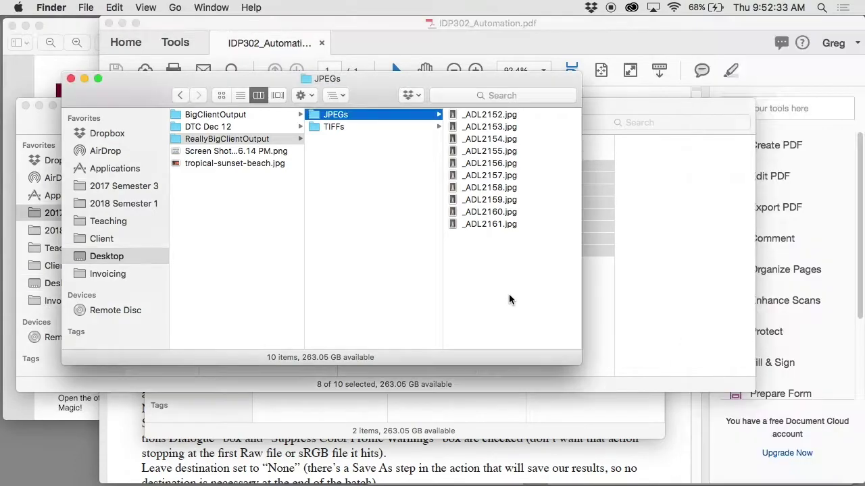
left_click_drag(508, 294, 483, 143)
key("super+BackSpace")
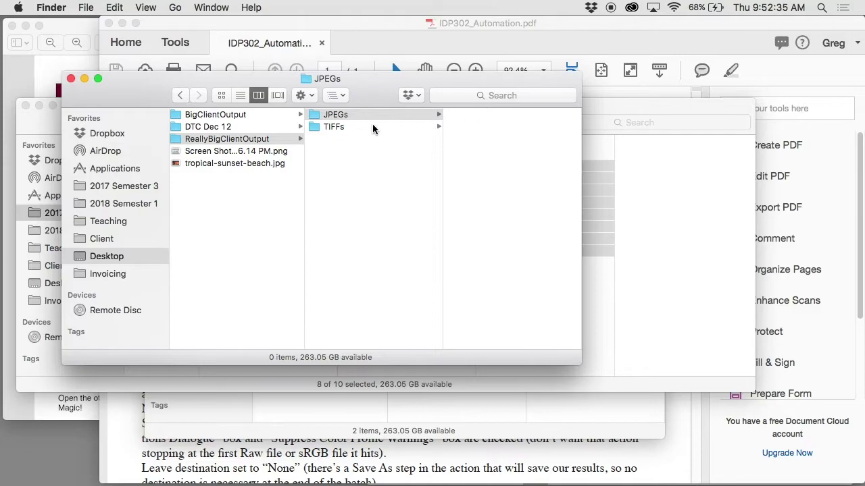
Delete all the TIFF files in the TIFFs folder of ReallyBigClientOutput
key("Left")
left_click(337, 126)
left_click_drag(524, 240, 496, 114)
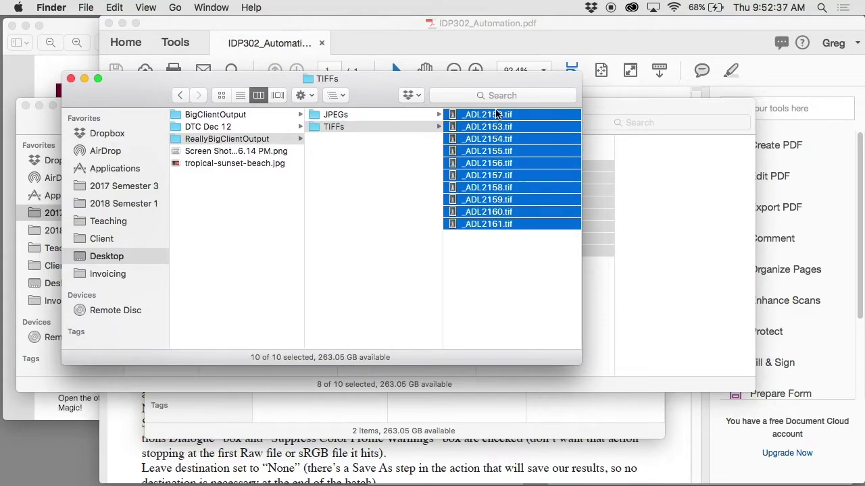
right_click(496, 115)
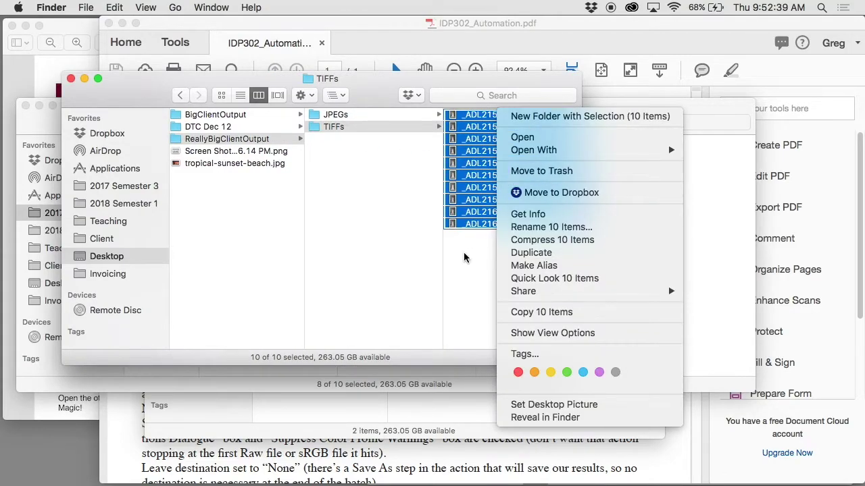
left_click(464, 256)
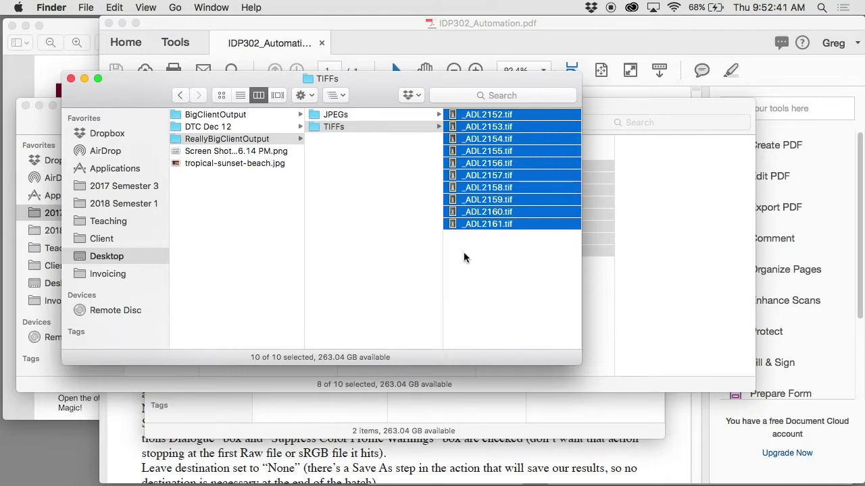
key("super+BackSpace")
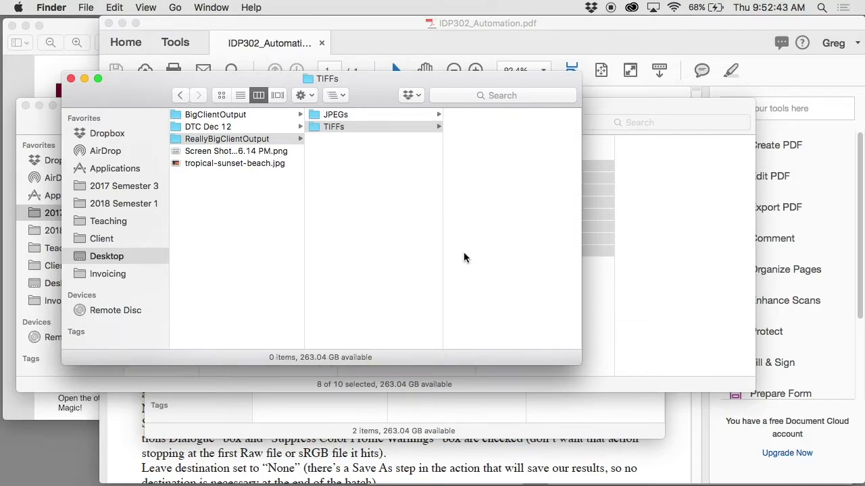
Bring up the Source folder window, switch to Photoshop and open the Batch dialog
key("super+grave")
mouse_move(160, 476)
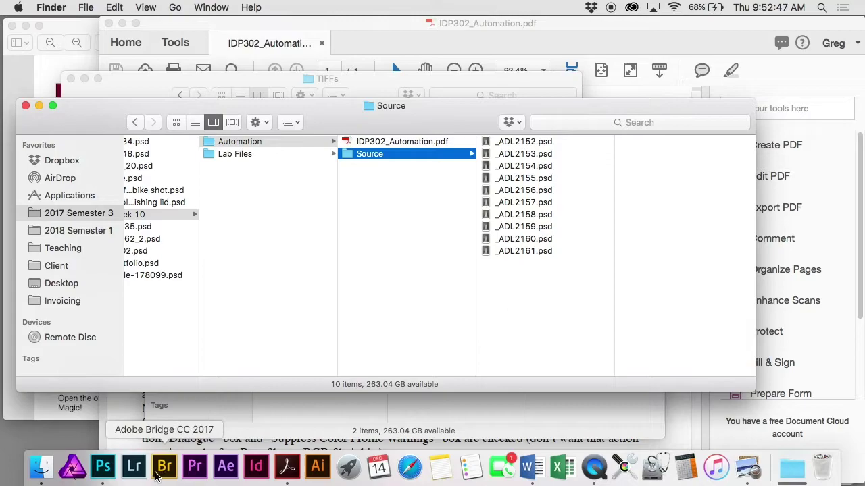
left_click(102, 466)
left_click(125, 7)
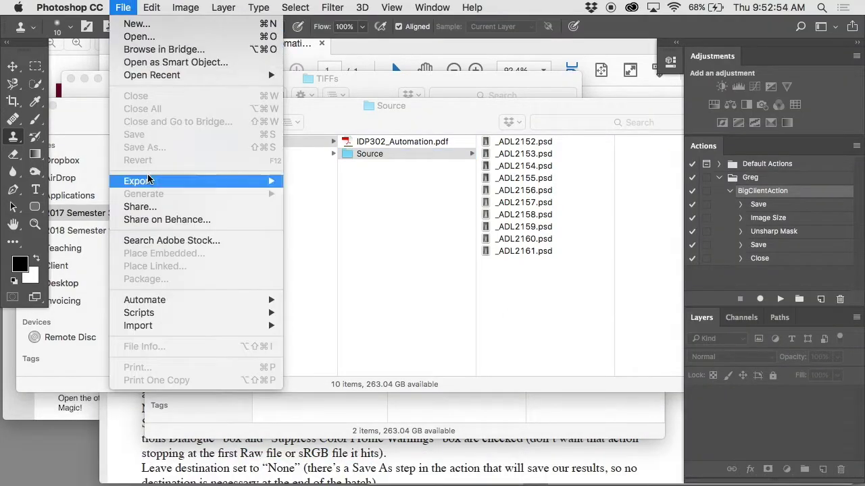
mouse_move(263, 301)
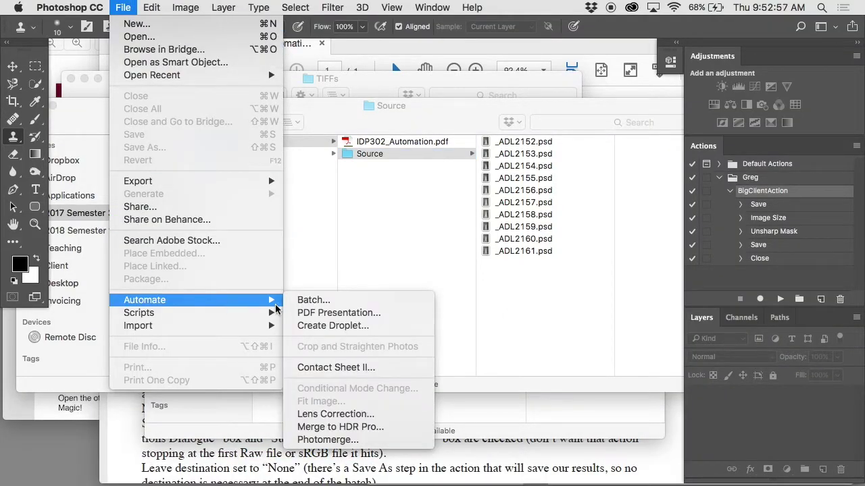
left_click(304, 301)
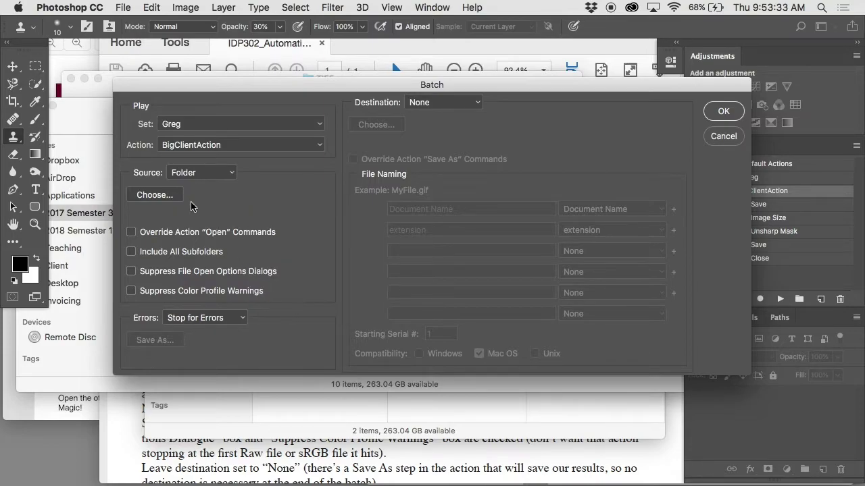
Set the batch source to the Source folder inside the IDP302 Week 10 Automation folder
left_click(161, 195)
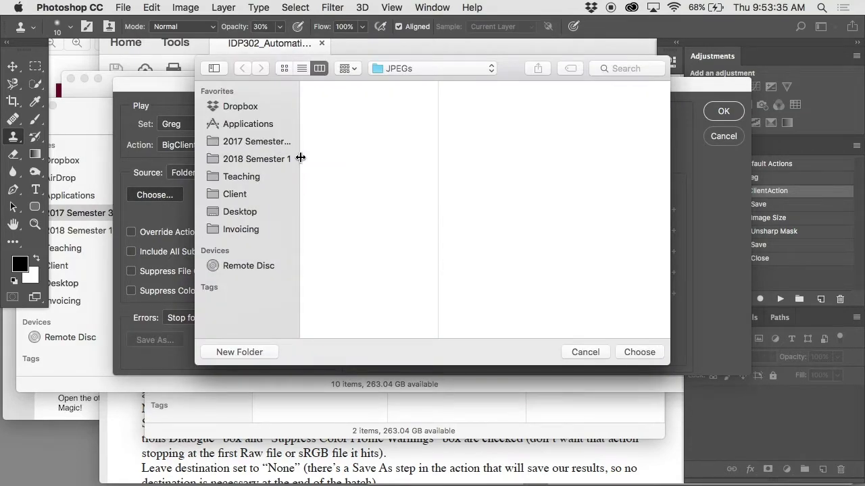
left_click(263, 141)
left_click(572, 89)
left_click(567, 100)
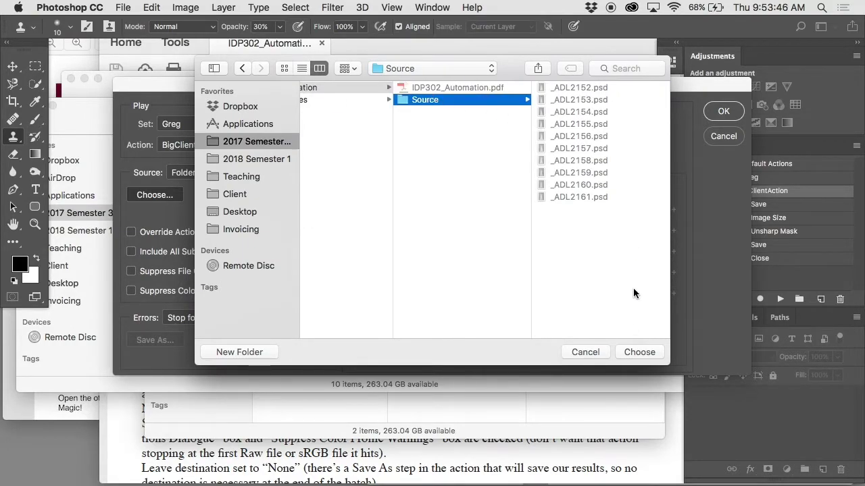
left_click(639, 352)
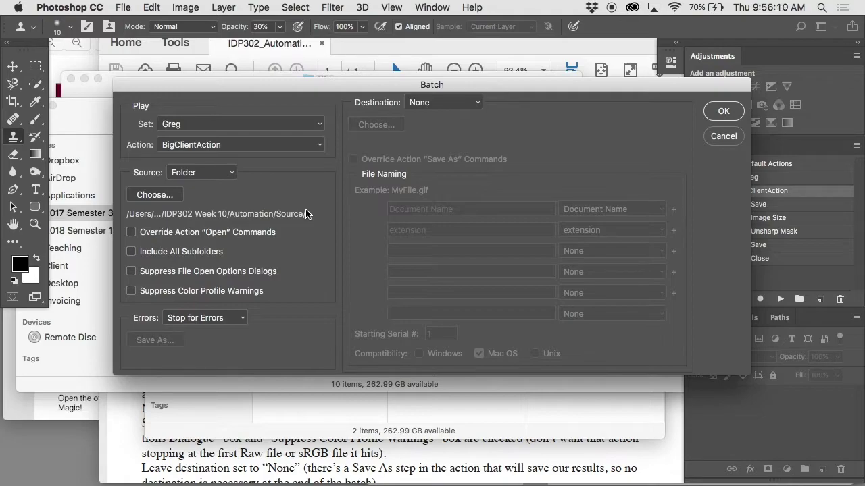
Set the batch to log errors to a file named Errers.txt on the Desktop
left_click(230, 322)
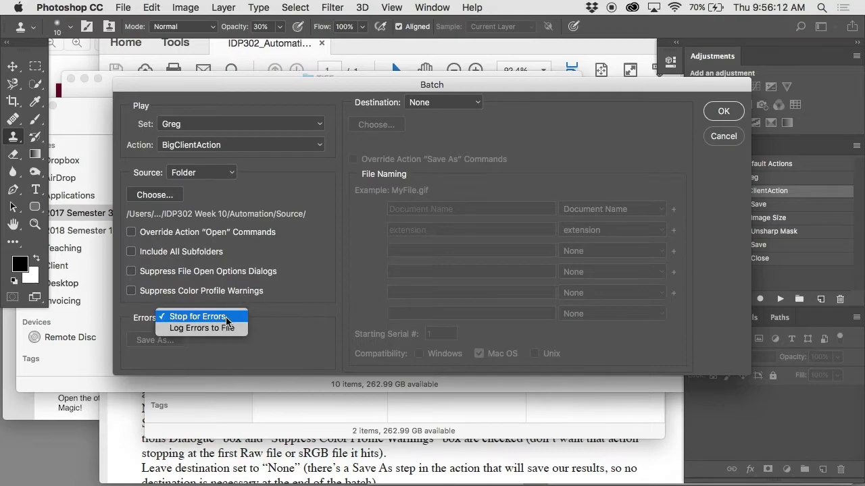
left_click(223, 328)
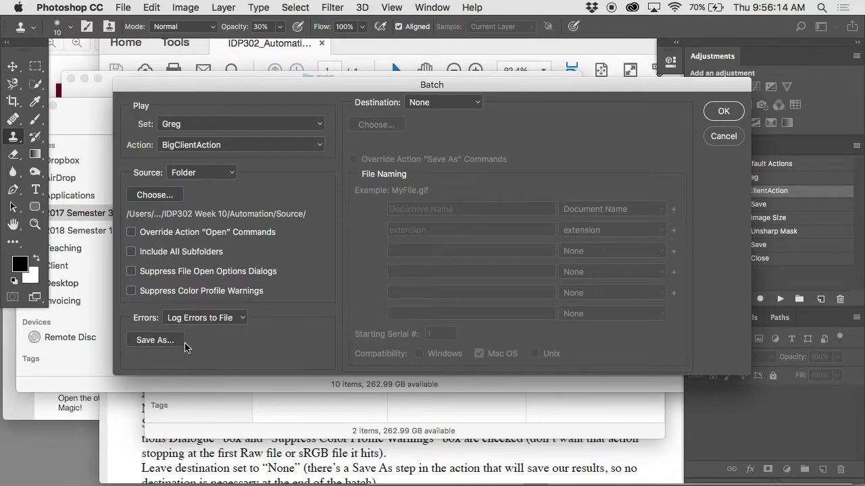
left_click(167, 343)
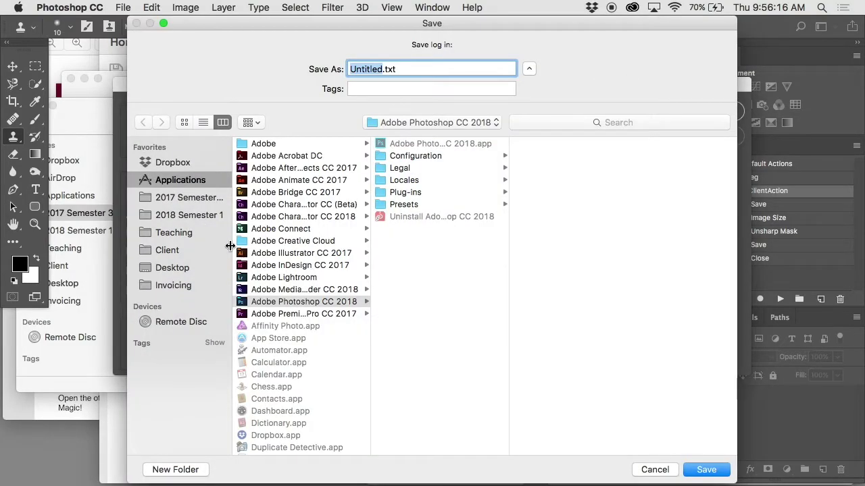
left_click(175, 268)
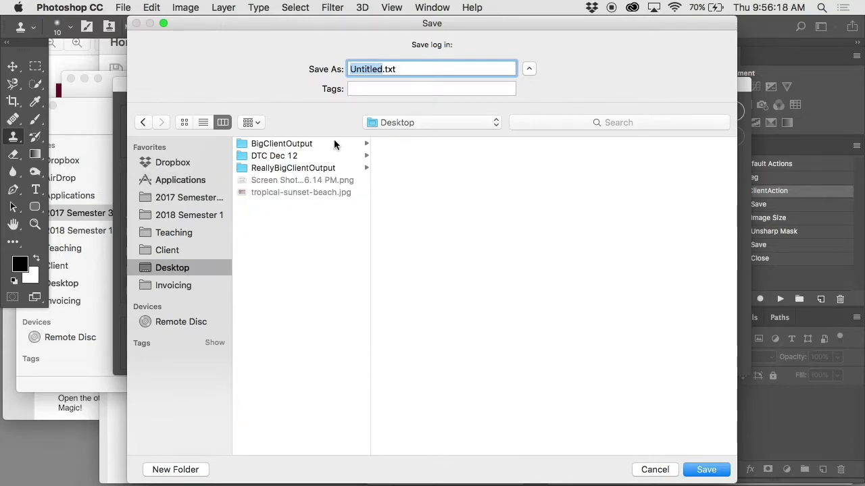
type("Errers")
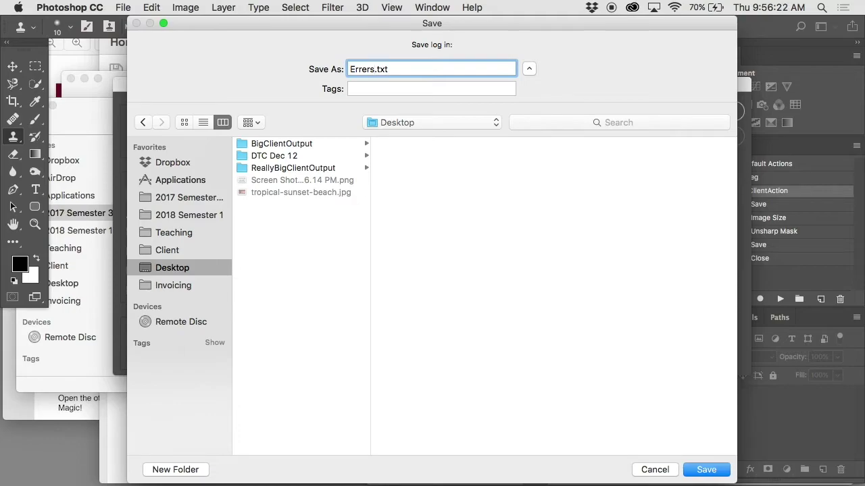
left_click(715, 471)
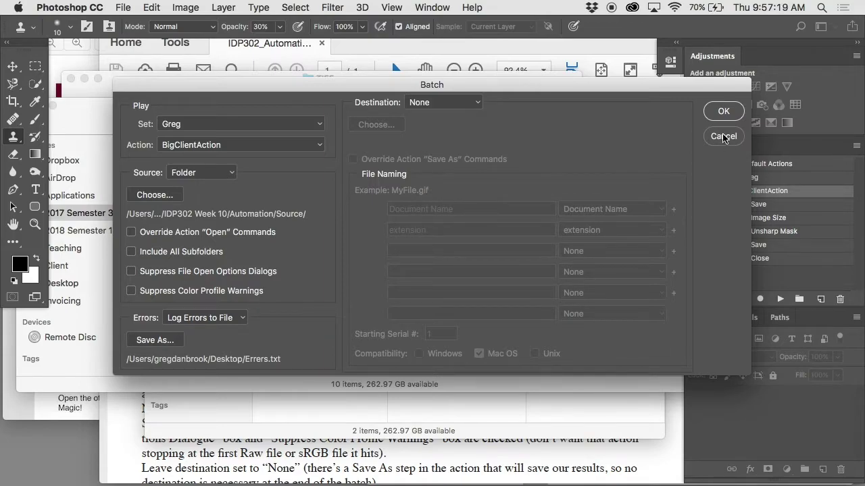
Run the batch with BigClientAction and check the output files in the TIFFs folder in Finder
left_click(721, 112)
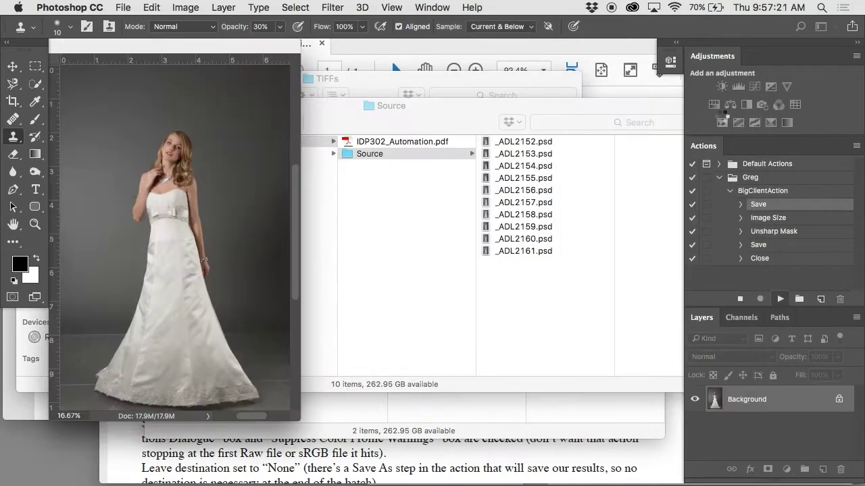
left_click(413, 234)
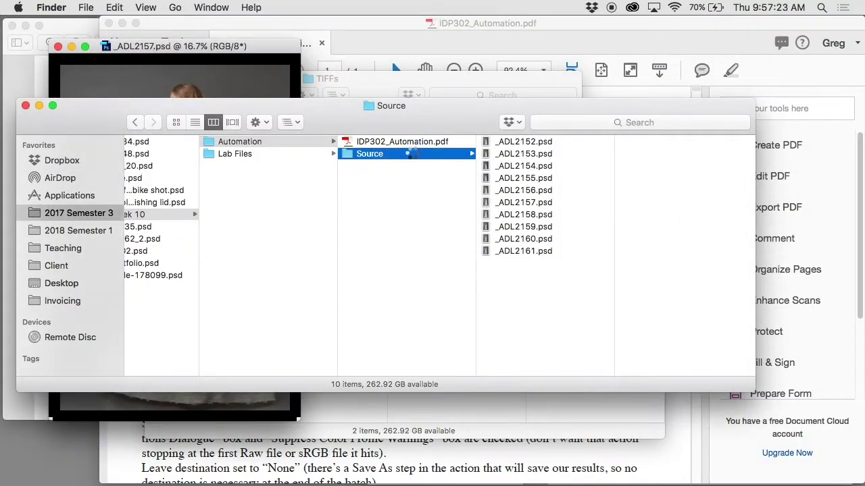
left_click(393, 95)
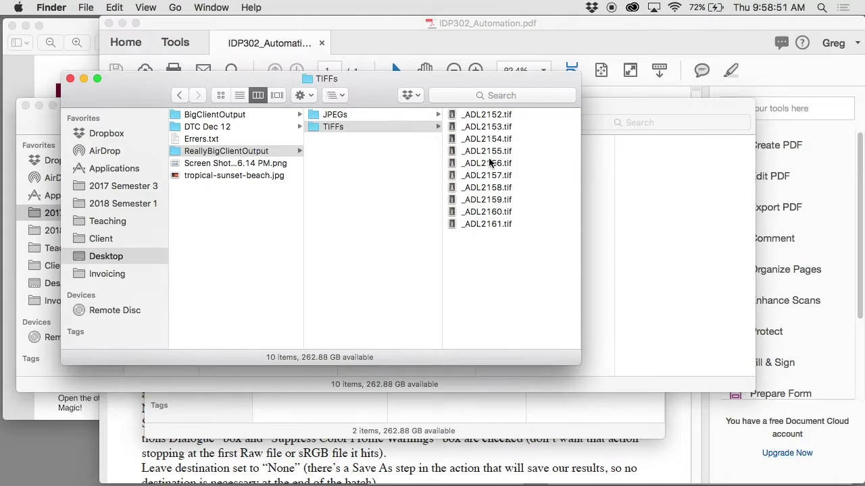
left_click(515, 150)
Delete all the batch output files from the TIFFs and JPEGs folders of ReallyBigClientOutput
left_click(258, 133)
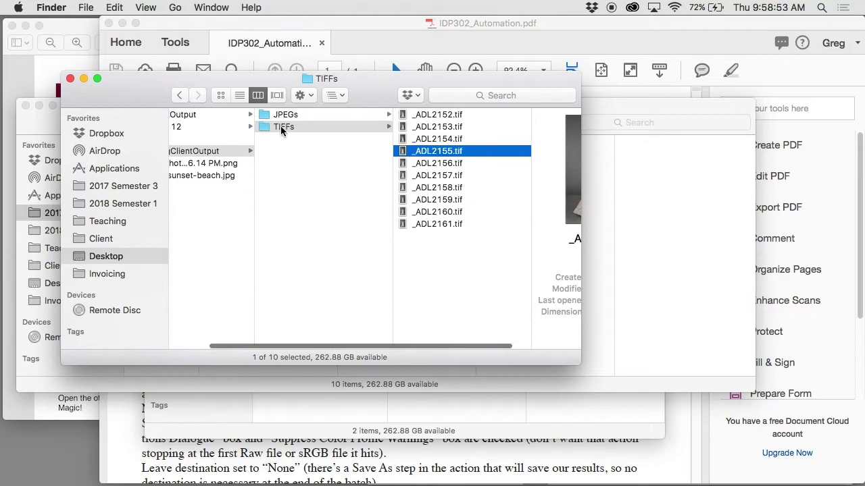
left_click_drag(490, 116, 440, 217)
key("super+BackSpace")
left_click(328, 118)
left_click_drag(482, 115, 456, 226)
key("super+BackSpace")
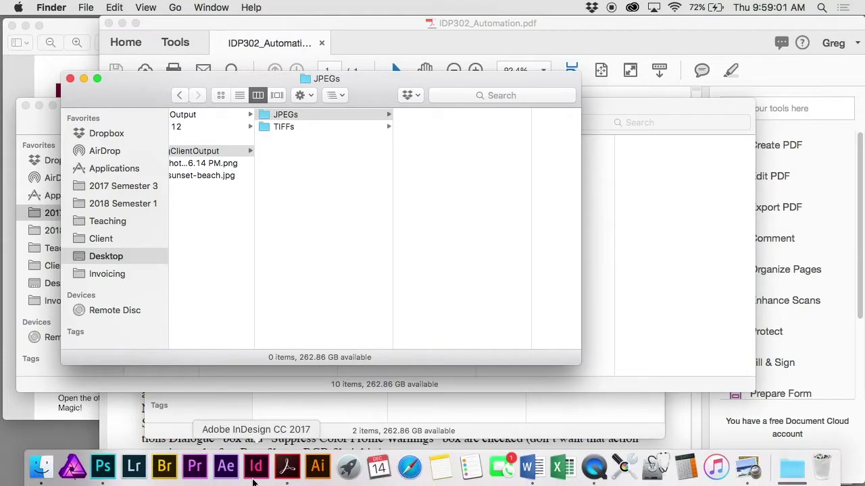
Switch to Photoshop and open the Create Droplet dialog
left_click(104, 467)
left_click(123, 7)
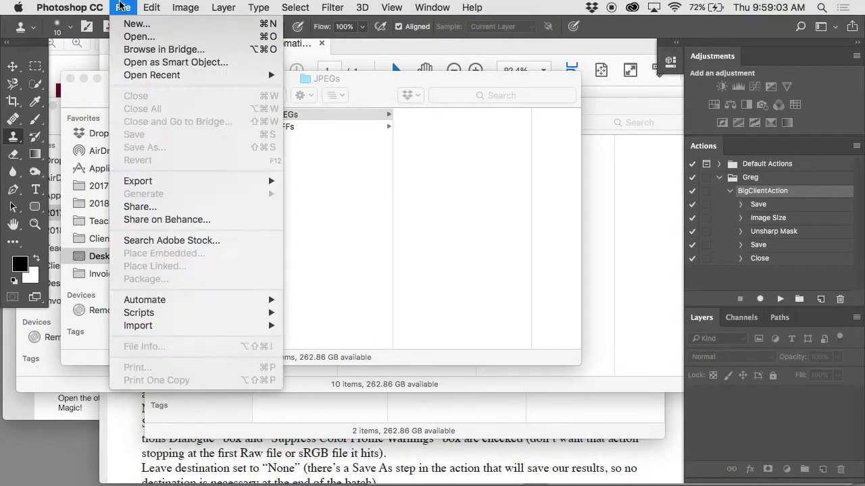
mouse_move(144, 300)
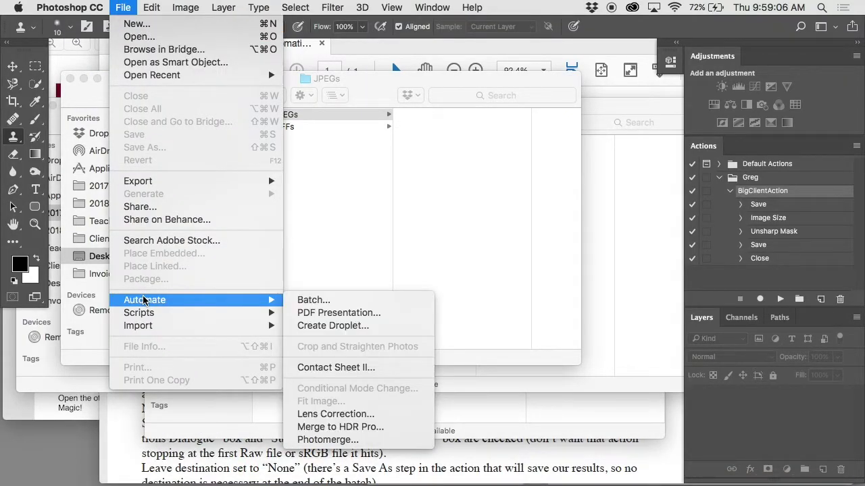
left_click(337, 326)
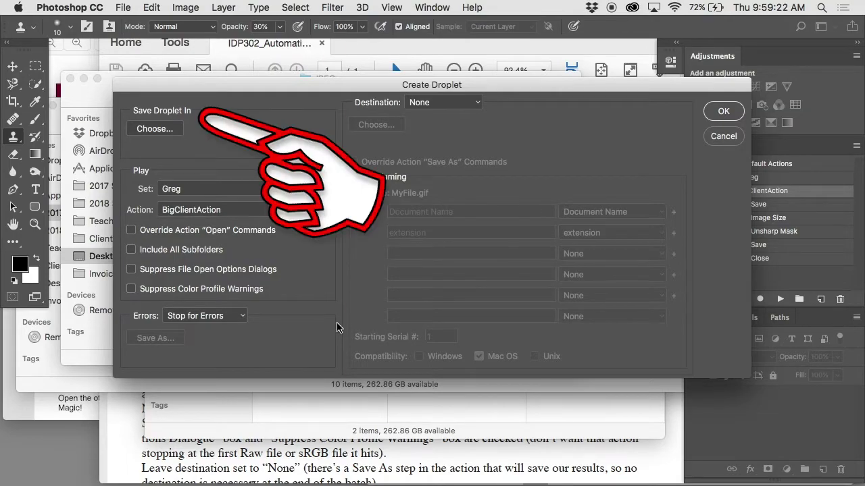
Set the droplet's save location to the Desktop with the file name BigClientDroplet.app
left_click(154, 131)
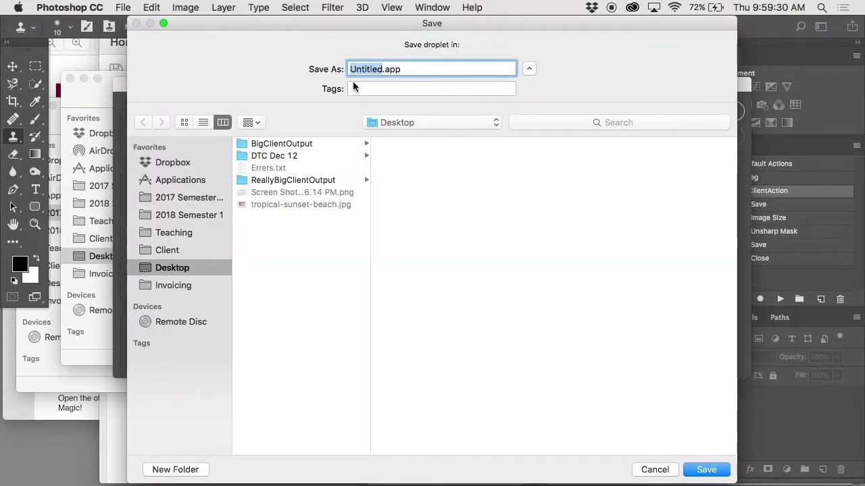
type("BigC")
type("lientDrople")
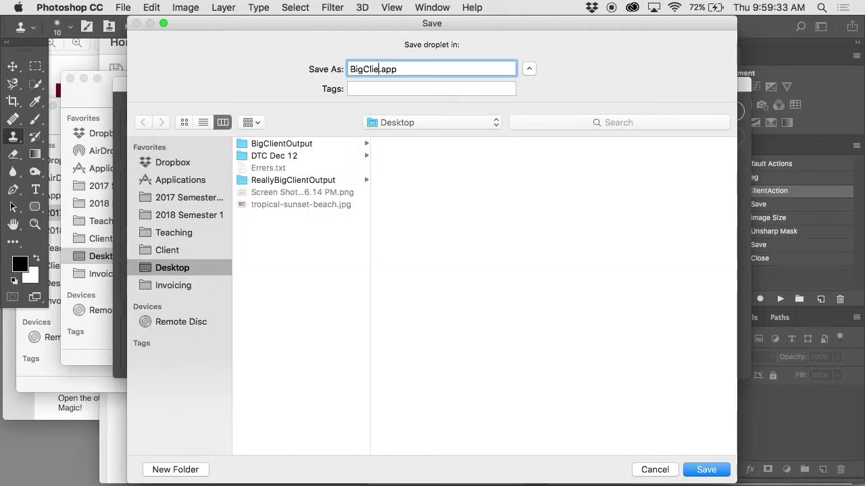
type("t")
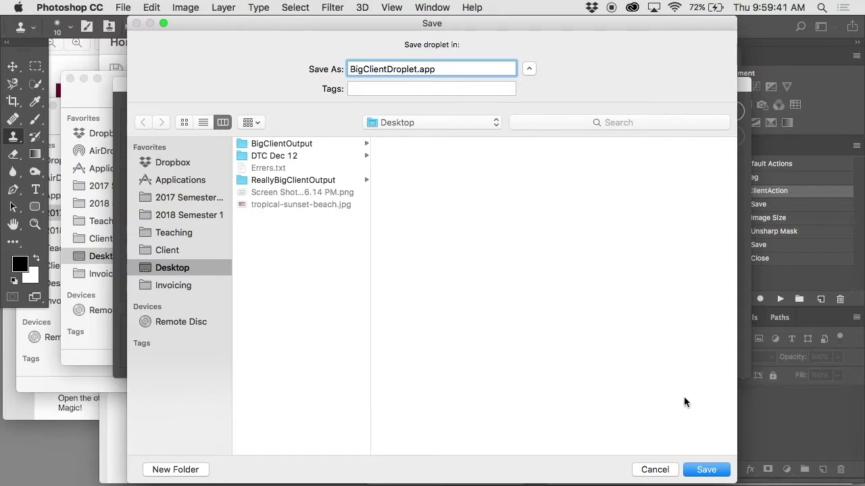
left_click(707, 469)
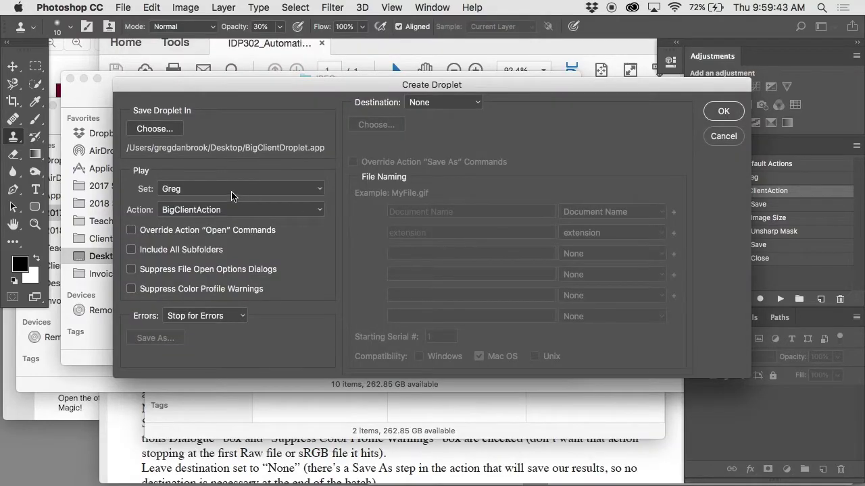
Set the droplet to log errors to a file named ErrersFromDroplet.txt on the Desktop
left_click(192, 316)
left_click(195, 328)
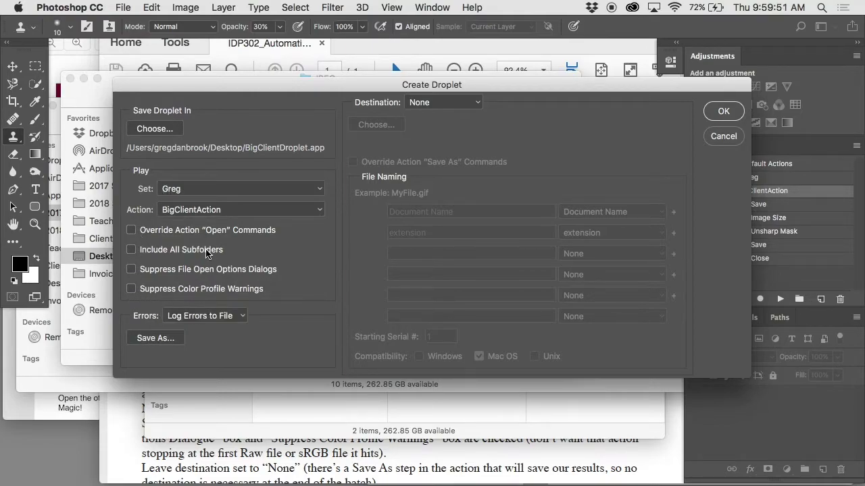
left_click(151, 334)
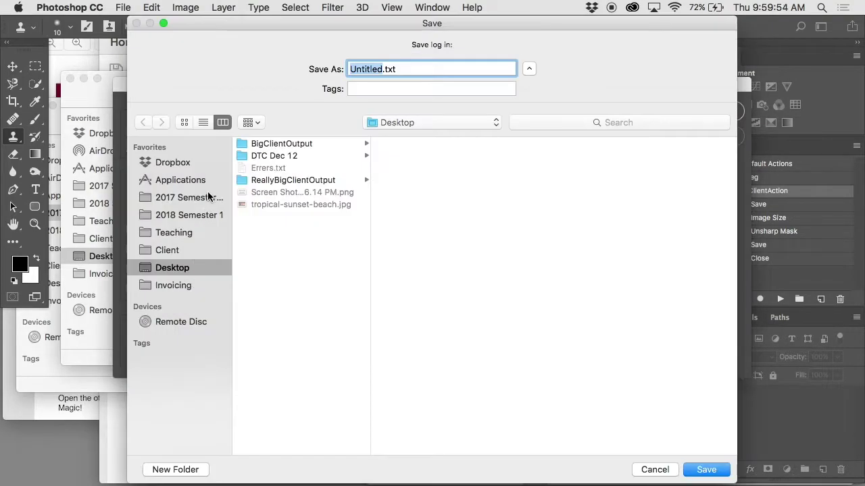
type("ErrersFromDroplet")
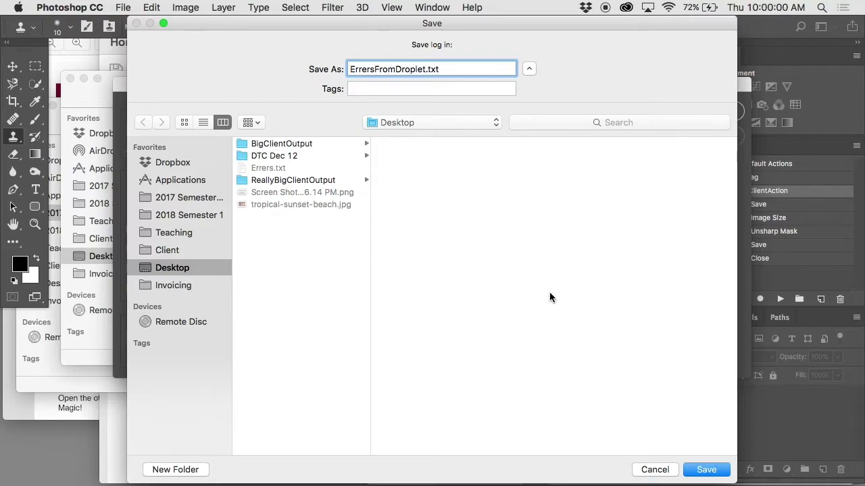
left_click(706, 468)
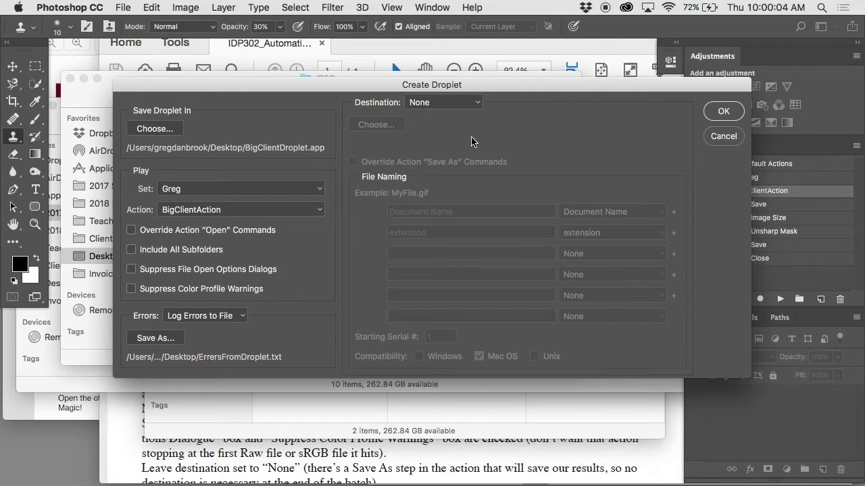
Confirm the droplet's creation and move BigClientDroplet.app on the desktop to the open space between the sunset image and the BigClientOutput folder
left_click(719, 112)
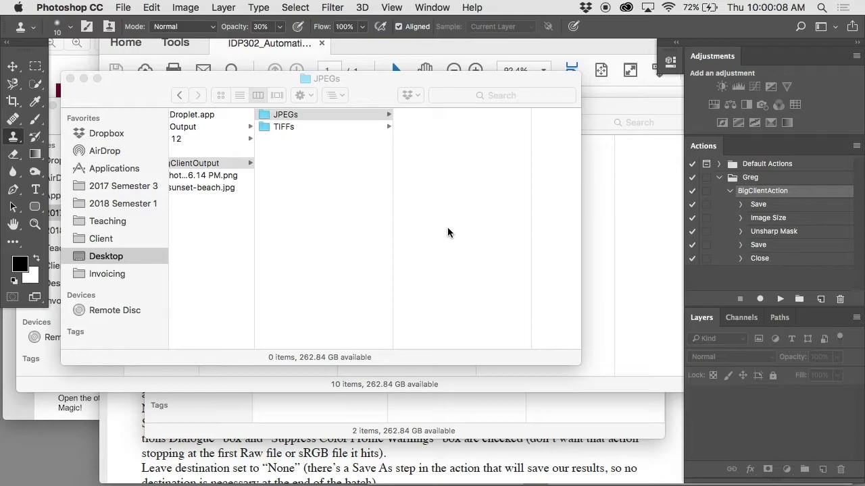
key("F11")
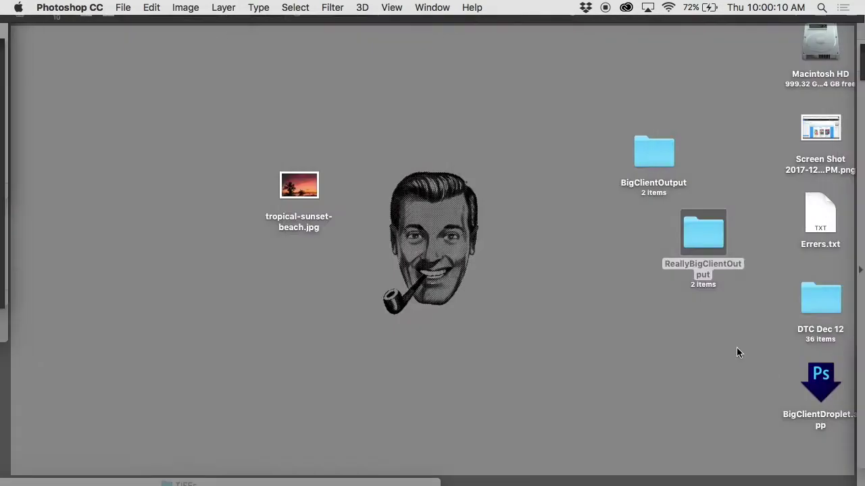
left_click(818, 380)
left_click_drag(812, 378, 495, 150)
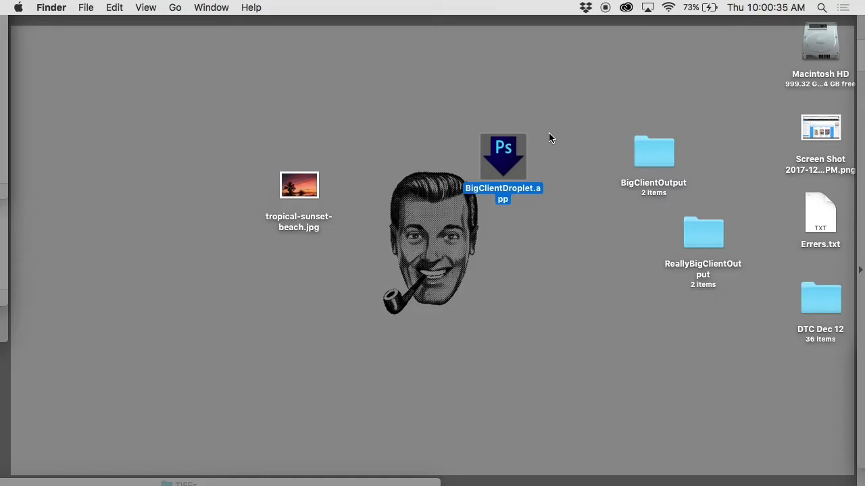
Run BigClientDroplet.app on the Source folder from the Automation folder
key("F11")
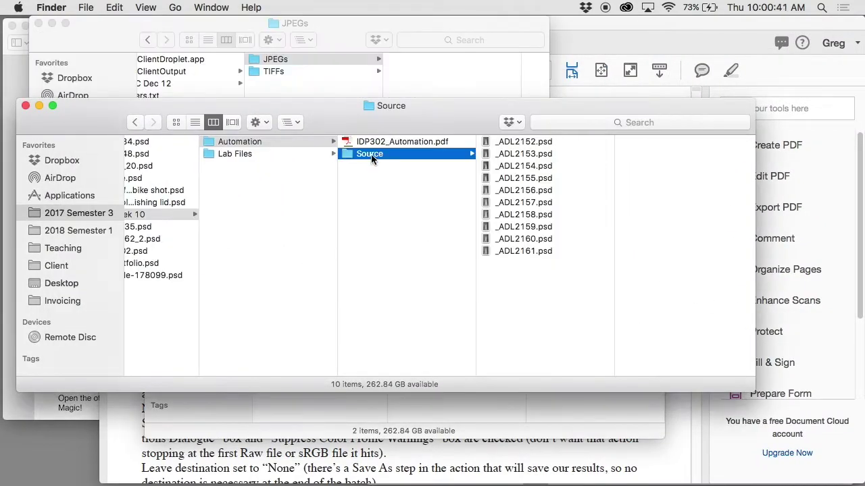
left_click_drag(344, 154, 502, 159)
key("F11")
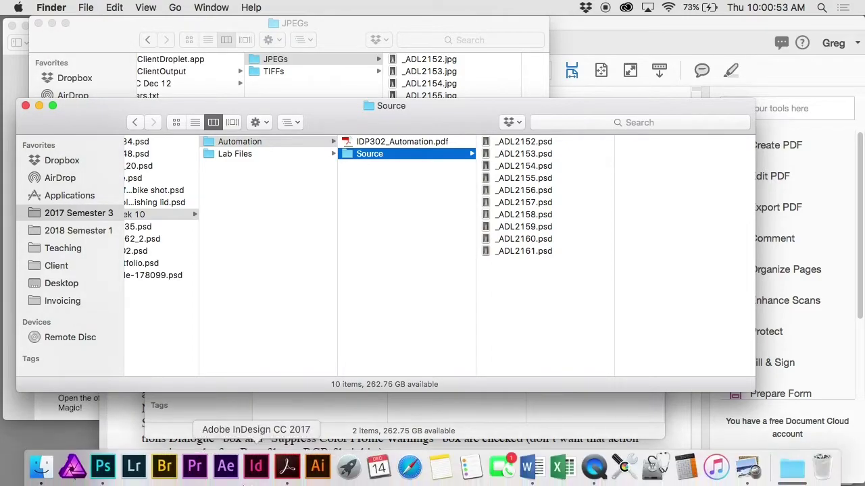
Switch to Photoshop and quit it
left_click(111, 473)
left_click(70, 8)
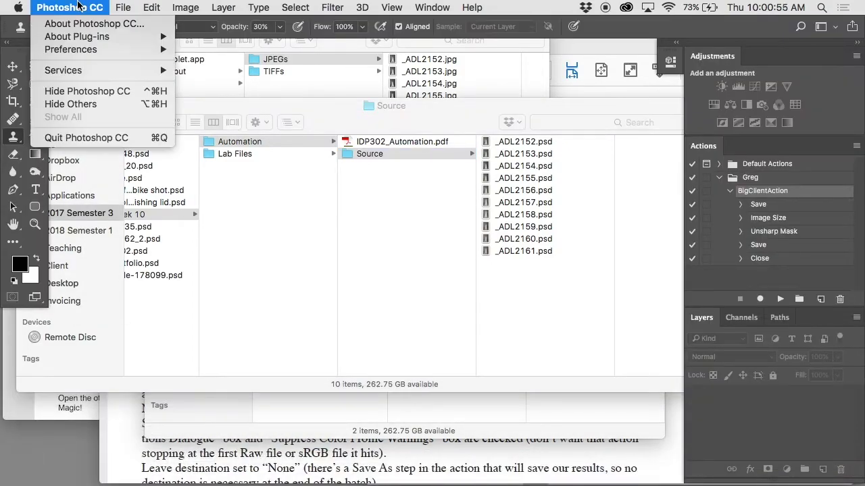
left_click(86, 138)
Delete all the droplet's output files from the JPEGs and TIFFs folders of ReallyBigClientOutput
left_click(470, 184)
key("super+a")
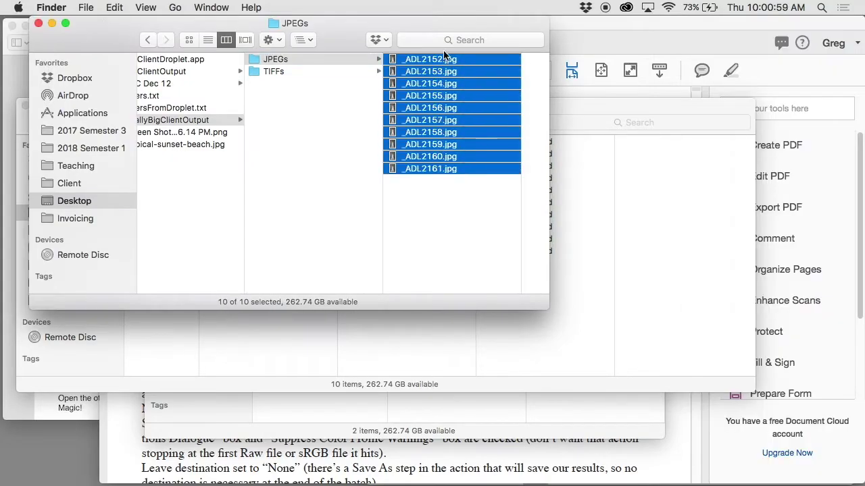
key("Left")
key("Down")
key("super+a")
key("Left")
key("Left")
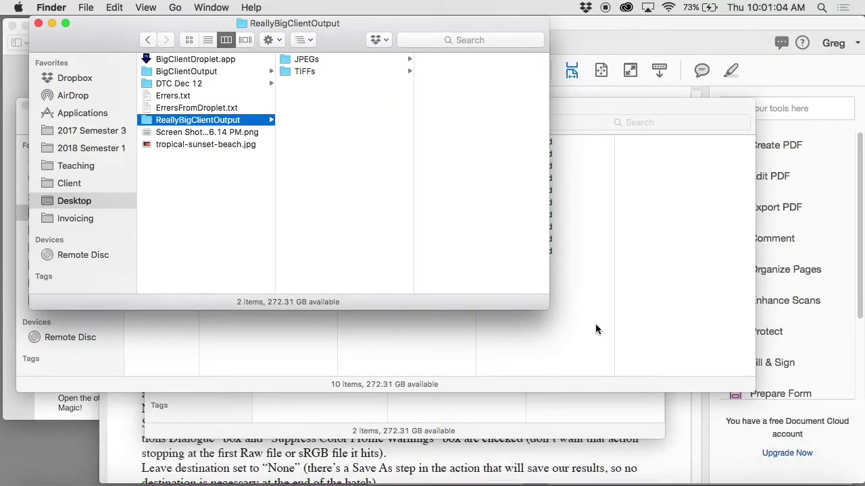
Process the Source folder with BigClientDroplet.app again, this time starting with Photoshop closed
left_click(634, 298)
key("F11")
left_click_drag(373, 154, 512, 152)
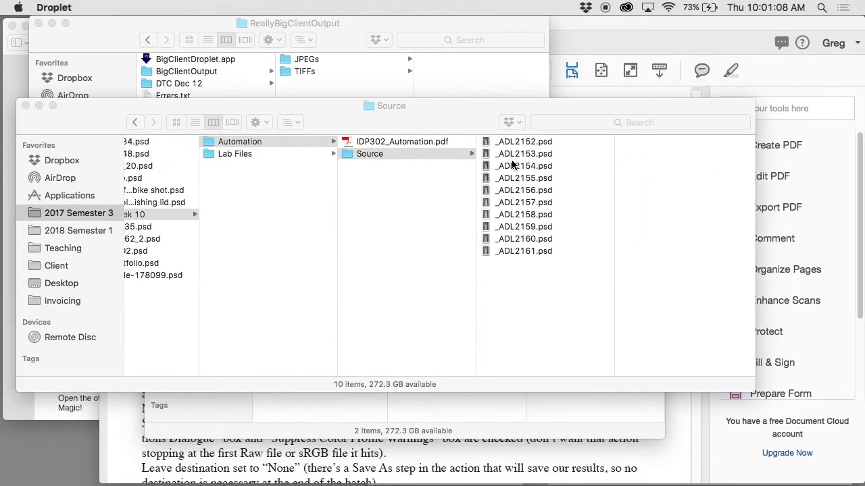